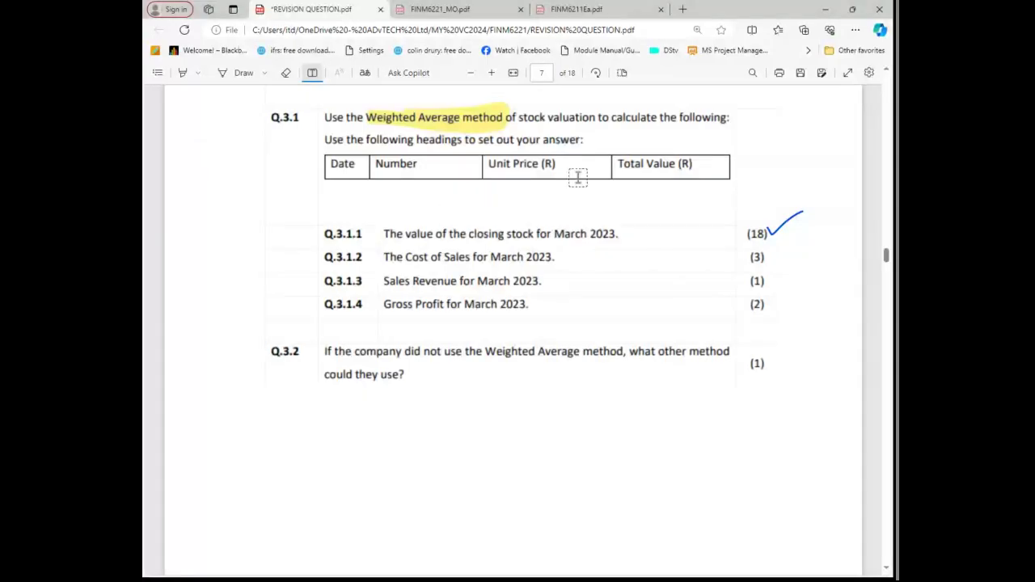
Step: Ink a blue tick beside Q.3.1.2's marks and highlight 'Sales Revenue' in Q.3.1.3 yellow
{"action": "left_click", "coordinate": [241, 72]}
{"action": "left_click_drag", "start_coordinate": [765, 256], "coordinate": [786, 249]}
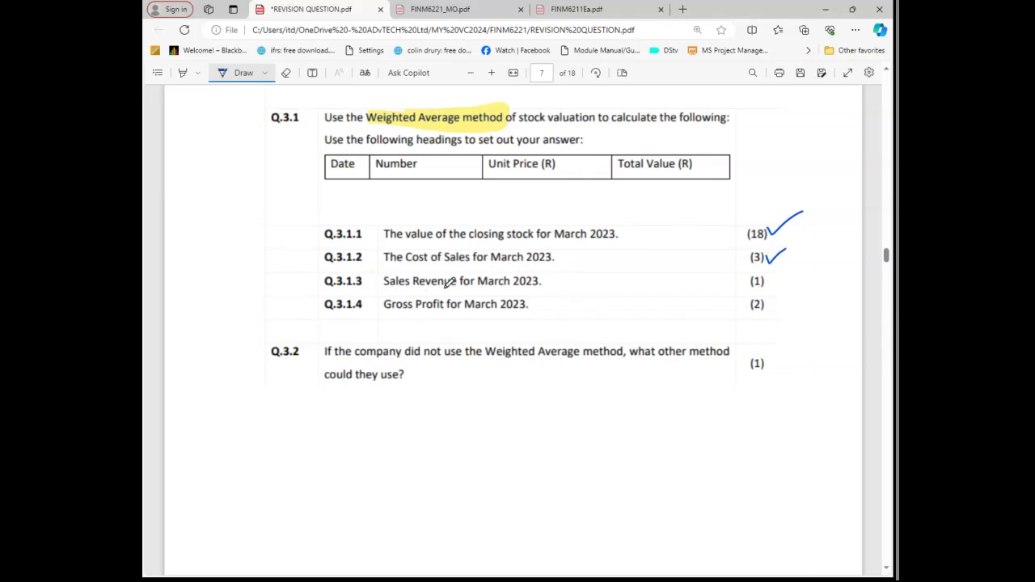
{"action": "left_click", "coordinate": [185, 72]}
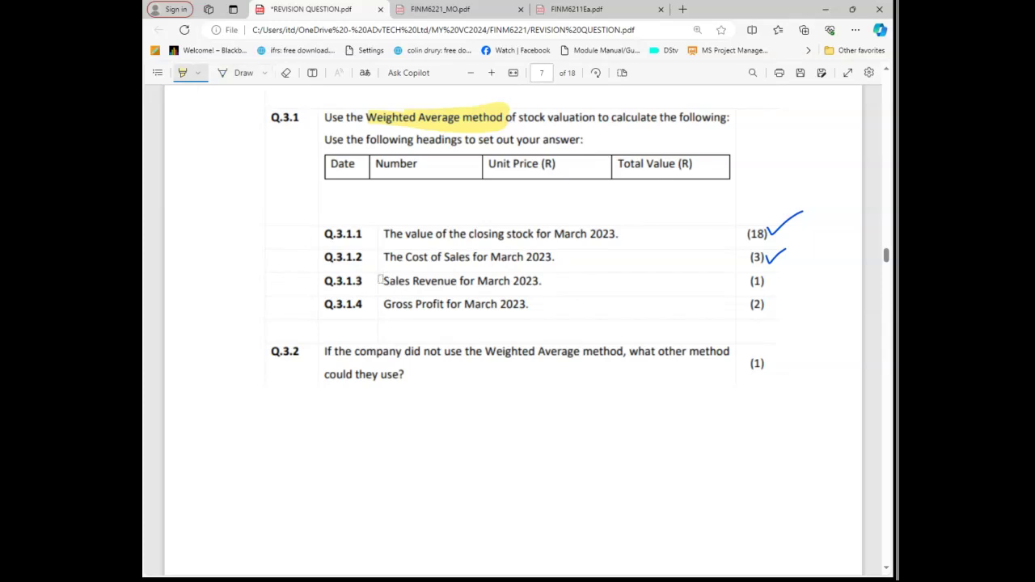
{"action": "left_click_drag", "start_coordinate": [380, 280], "coordinate": [457, 280]}
Step: Scroll up to the Question 3 heading and its March 2023 transactions table
{"action": "scroll", "coordinate": [455, 249], "scroll_direction": "up", "scroll_amount": 2}
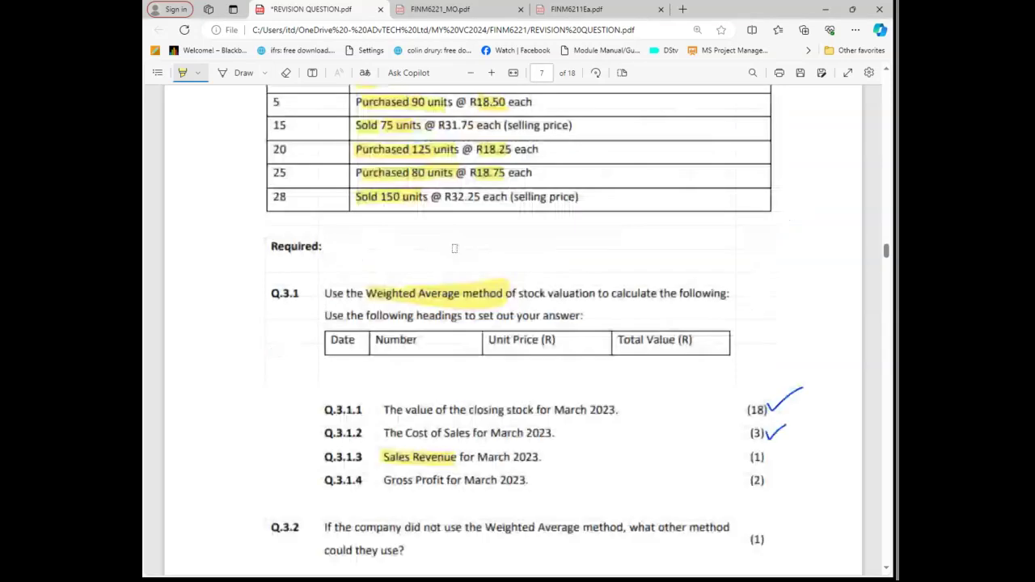
{"action": "scroll", "coordinate": [455, 248], "scroll_direction": "up", "scroll_amount": 3}
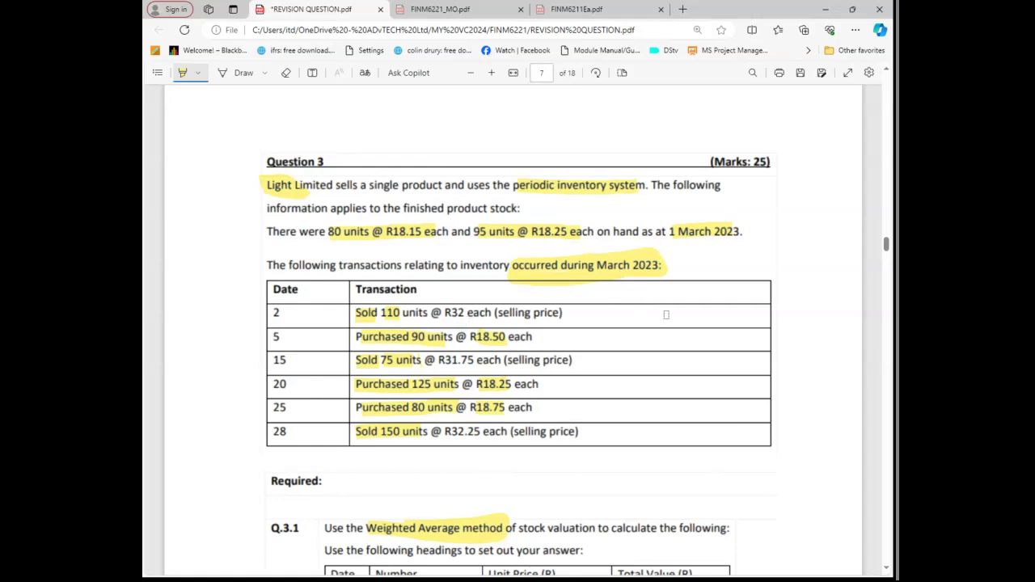
{"action": "scroll", "coordinate": [469, 363], "scroll_direction": "down", "scroll_amount": 10}
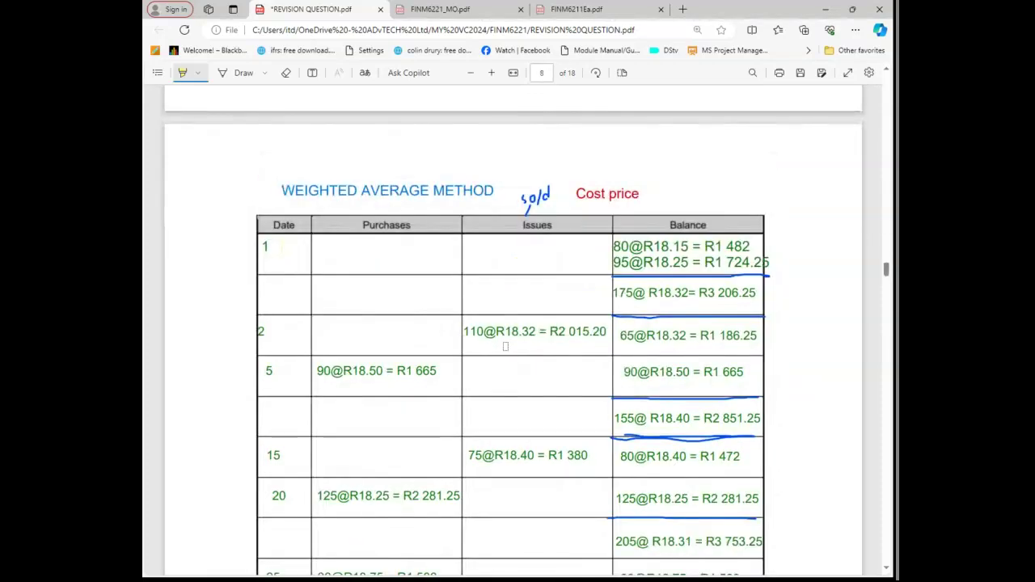
{"action": "scroll", "coordinate": [469, 363], "scroll_direction": "down", "scroll_amount": 1}
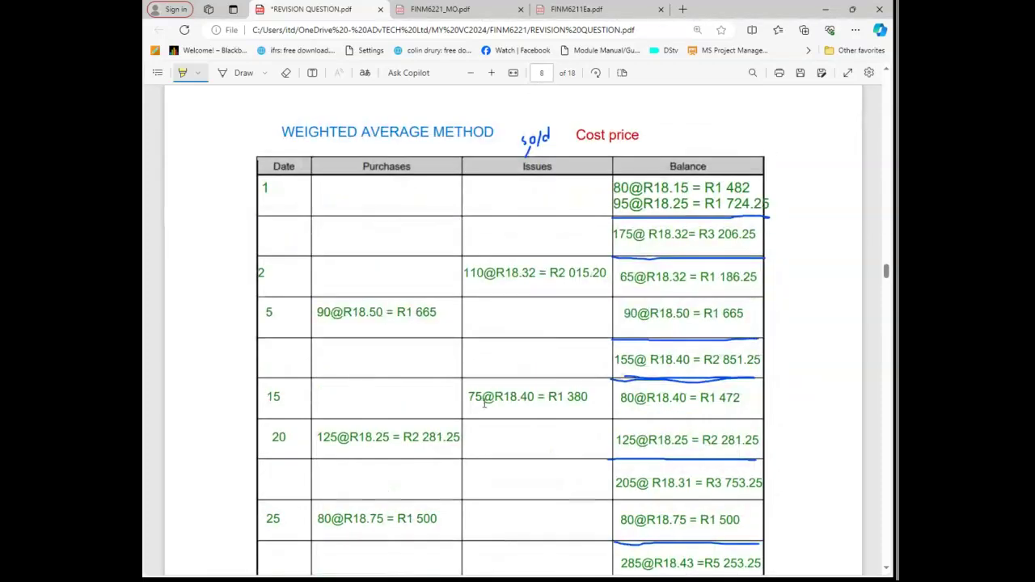
{"action": "scroll", "coordinate": [479, 413], "scroll_direction": "down", "scroll_amount": 3}
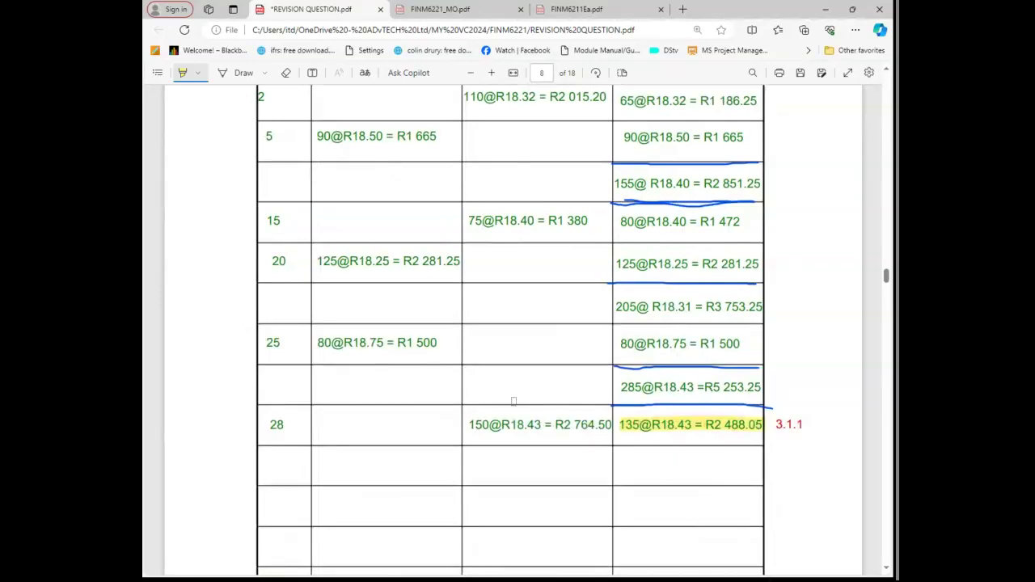
{"action": "scroll", "coordinate": [513, 398], "scroll_direction": "up", "scroll_amount": 3}
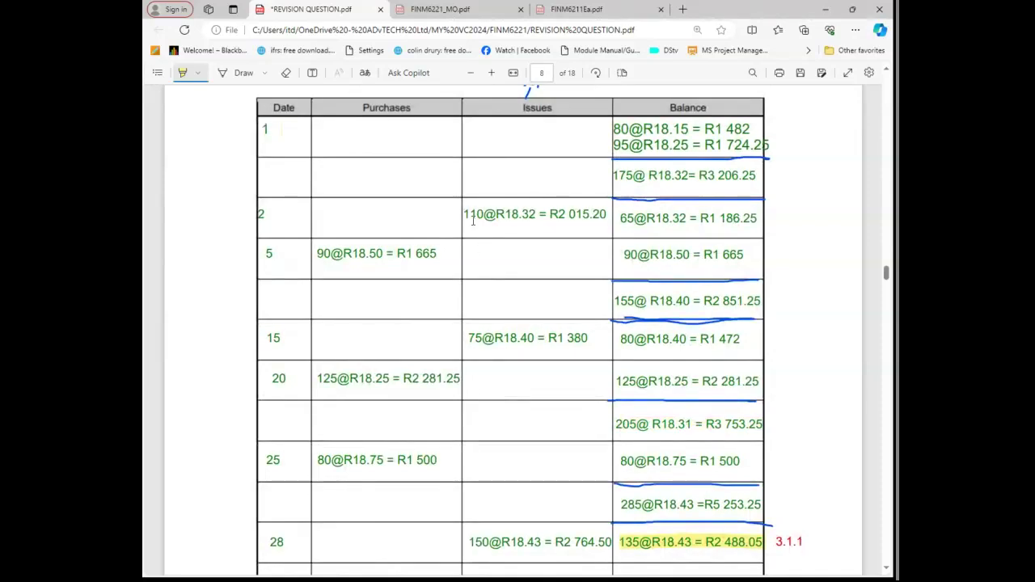
{"action": "left_click", "coordinate": [312, 73]}
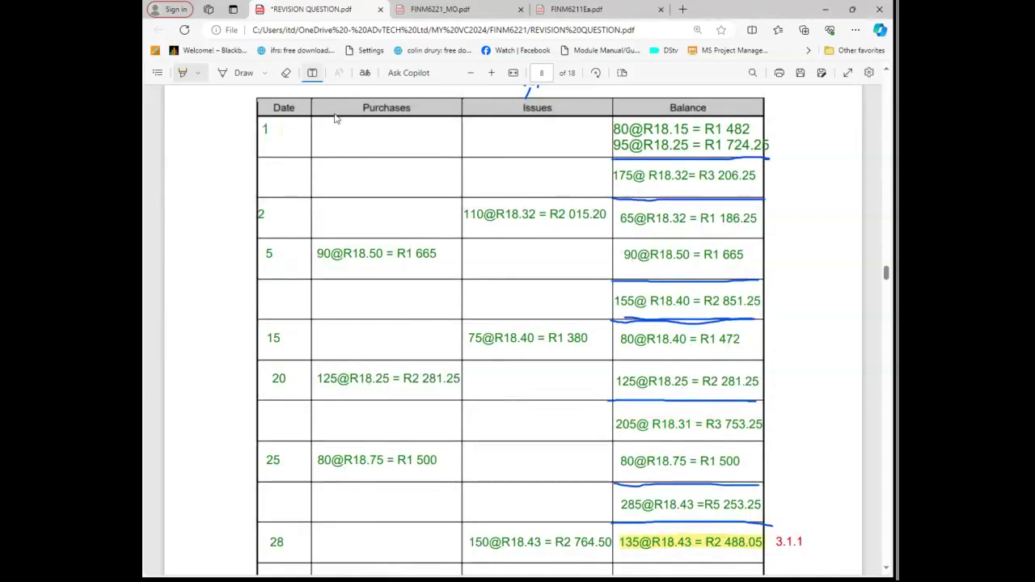
{"action": "left_click", "coordinate": [474, 219]}
{"action": "left_click_drag", "start_coordinate": [464, 215], "coordinate": [608, 217]}
{"action": "key", "text": "ctrl+c"}
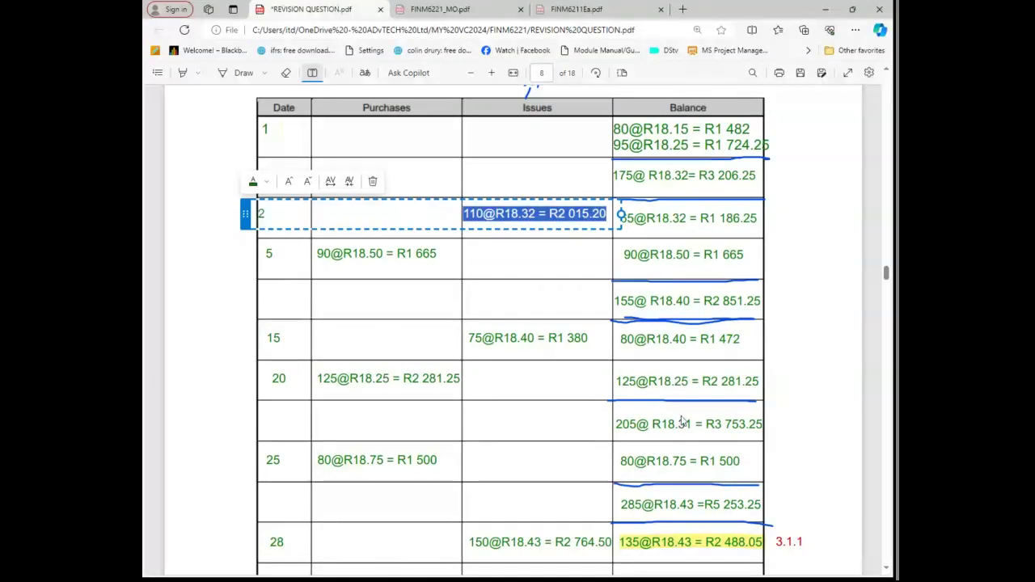
Step: Add a red '3.1.3' text label below the Cost of Sales working
{"action": "scroll", "coordinate": [215, 85], "scroll_direction": "down", "scroll_amount": 5}
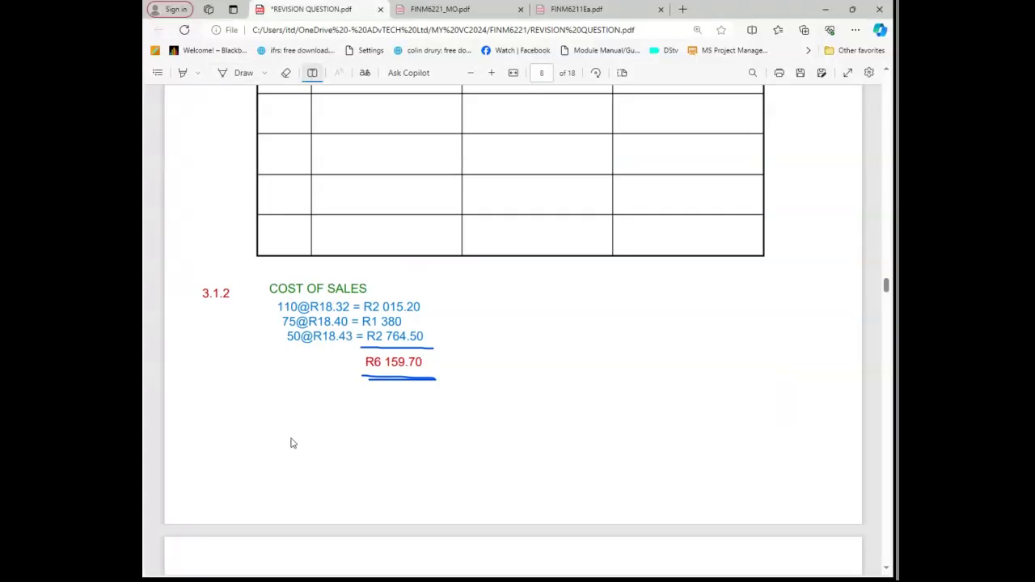
{"action": "left_click", "coordinate": [199, 426]}
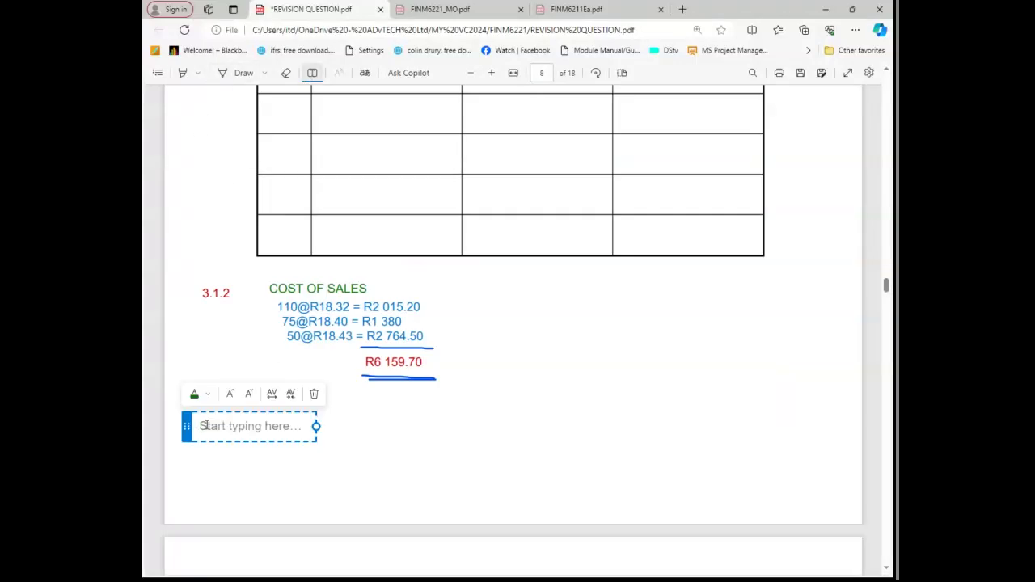
{"action": "type", "text": "3"}
{"action": "type", "text": ".1"}
{"action": "type", "text": ".3"}
{"action": "left_click", "coordinate": [198, 394]}
{"action": "left_click", "coordinate": [198, 296]}
{"action": "key", "text": "Escape"}
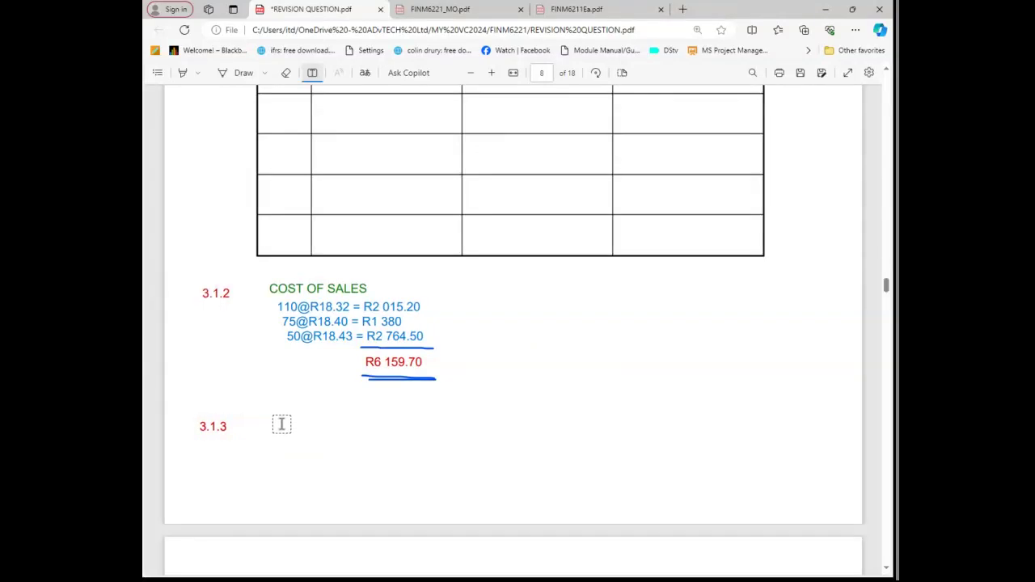
Step: Add a green 'SALES REVENUE' heading beside the 3.1.3 label
{"action": "left_click", "coordinate": [277, 422]}
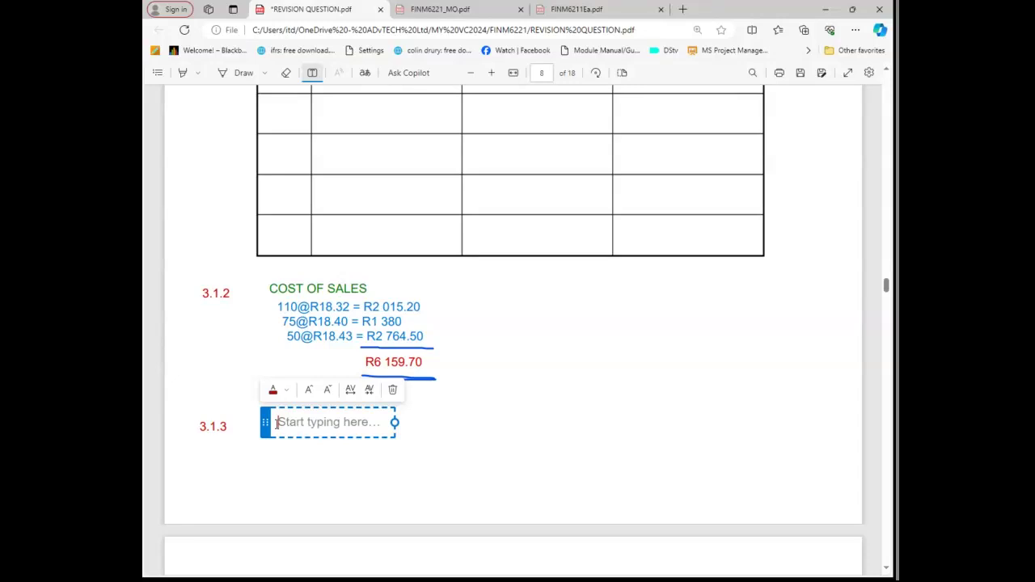
{"action": "type", "text": "SA"}
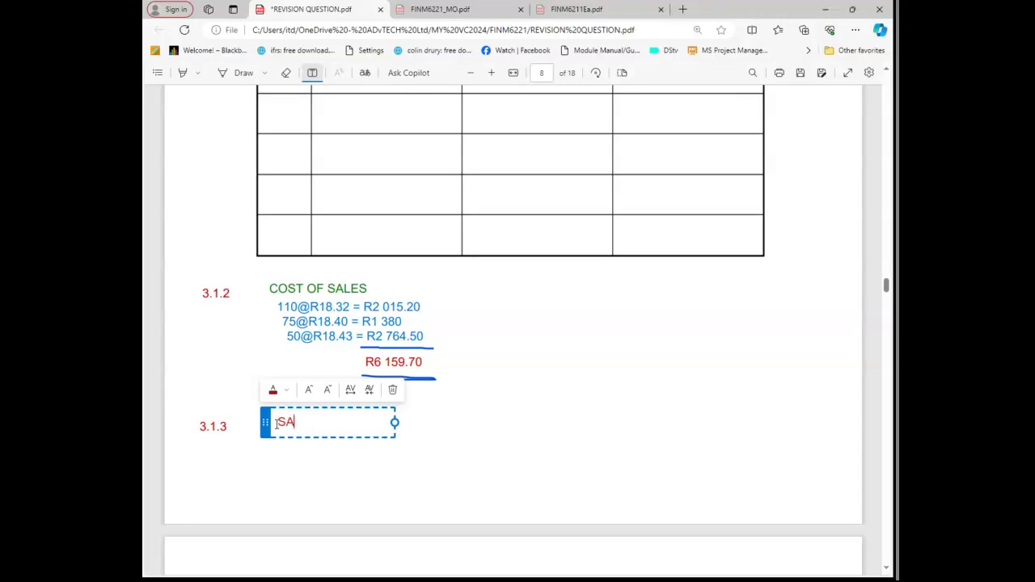
{"action": "type", "text": "LES REVENUE"}
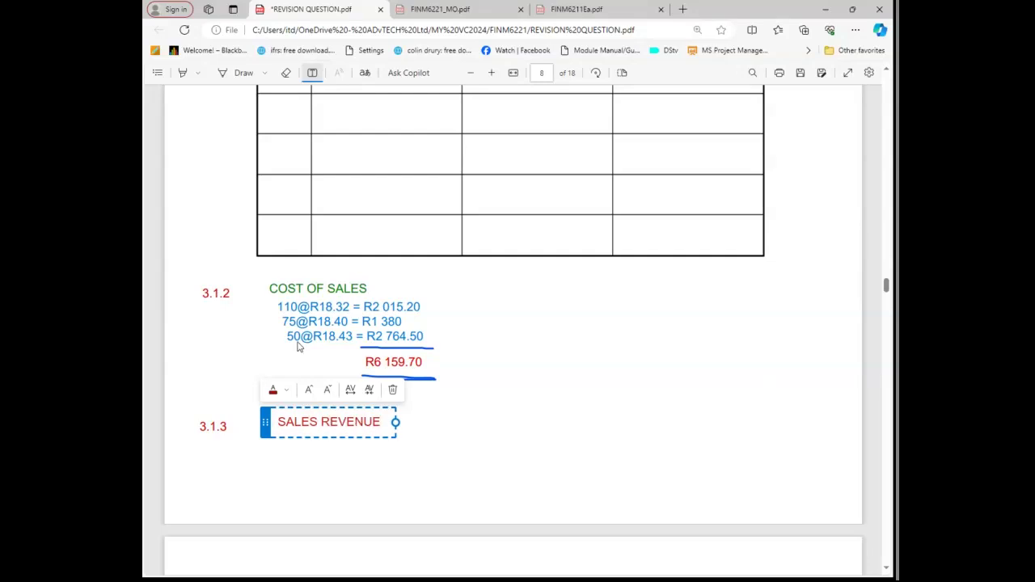
{"action": "left_click", "coordinate": [283, 390]}
{"action": "left_click", "coordinate": [277, 316]}
{"action": "left_click", "coordinate": [283, 443]}
Step: Paste the copied entry and edit it into a blue line reading '110@R32 = R3 520'
{"action": "left_click", "coordinate": [283, 444]}
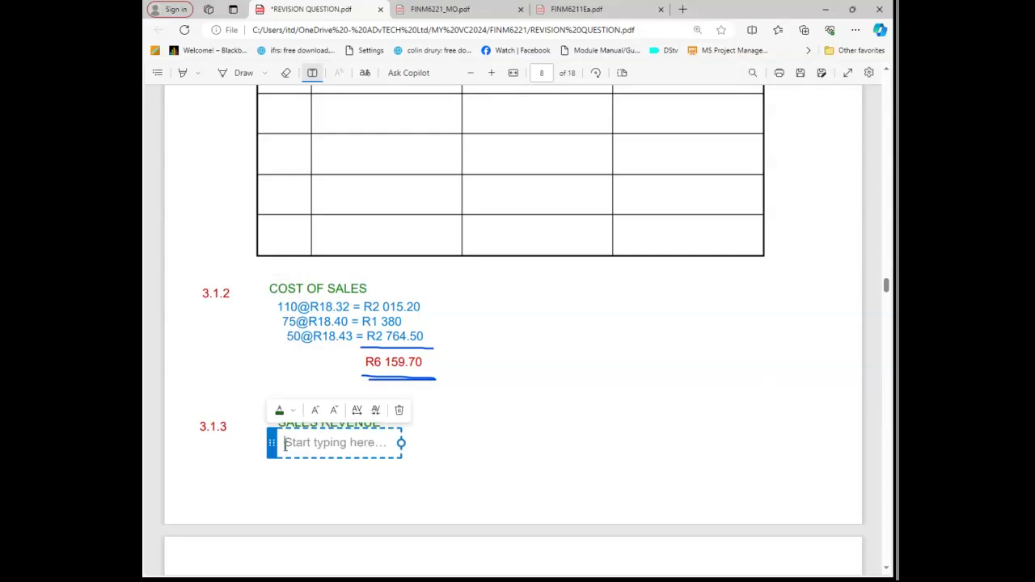
{"action": "key", "text": "ctrl+v"}
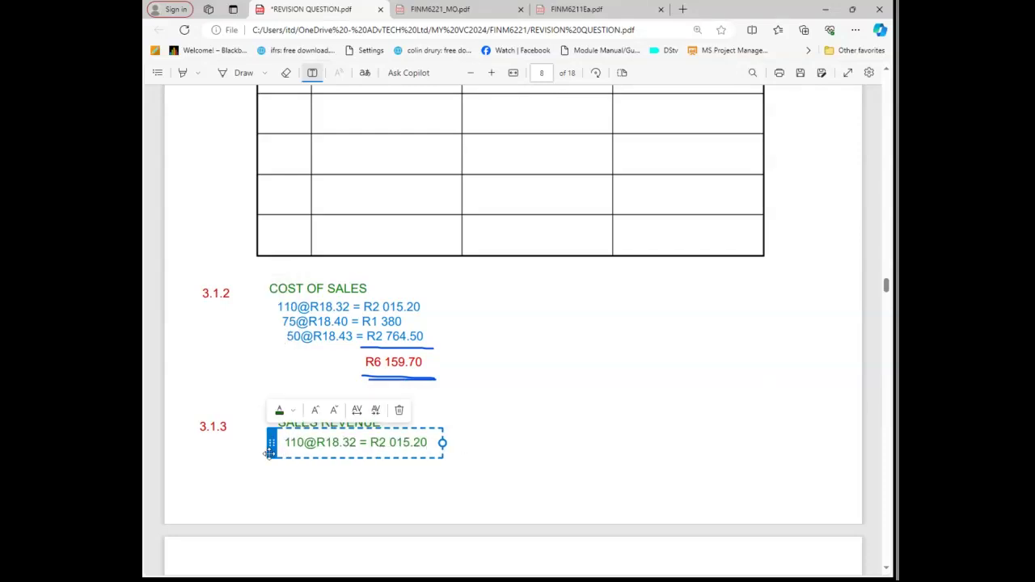
{"action": "left_click", "coordinate": [356, 444]}
{"action": "left_click", "coordinate": [344, 443]}
{"action": "key", "text": "BackSpace"}
{"action": "key", "text": "BackSpace"}
{"action": "key", "text": "BackSpace"}
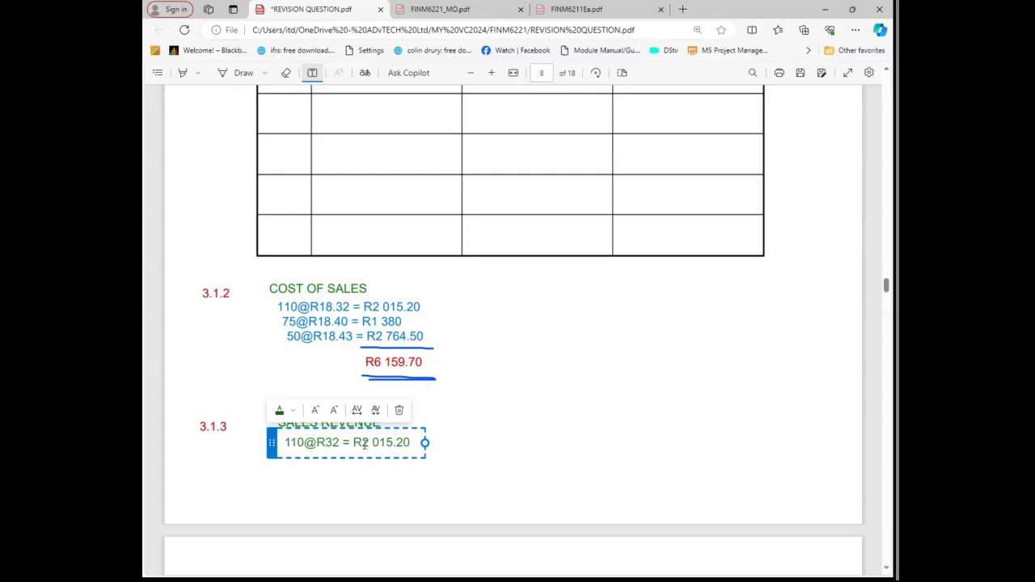
{"action": "left_click_drag", "start_coordinate": [361, 443], "coordinate": [411, 443]}
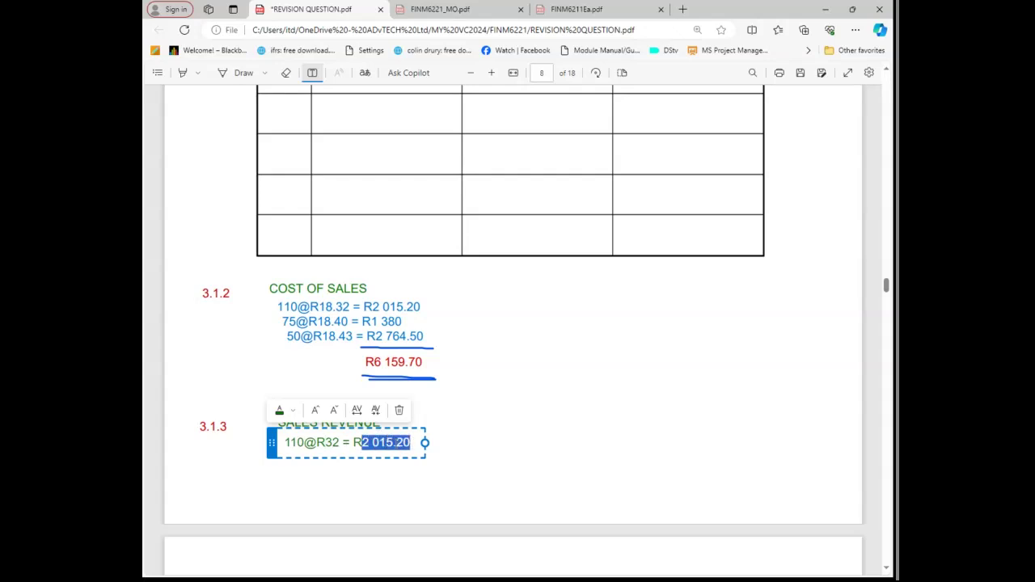
{"action": "key", "text": "BackSpace"}
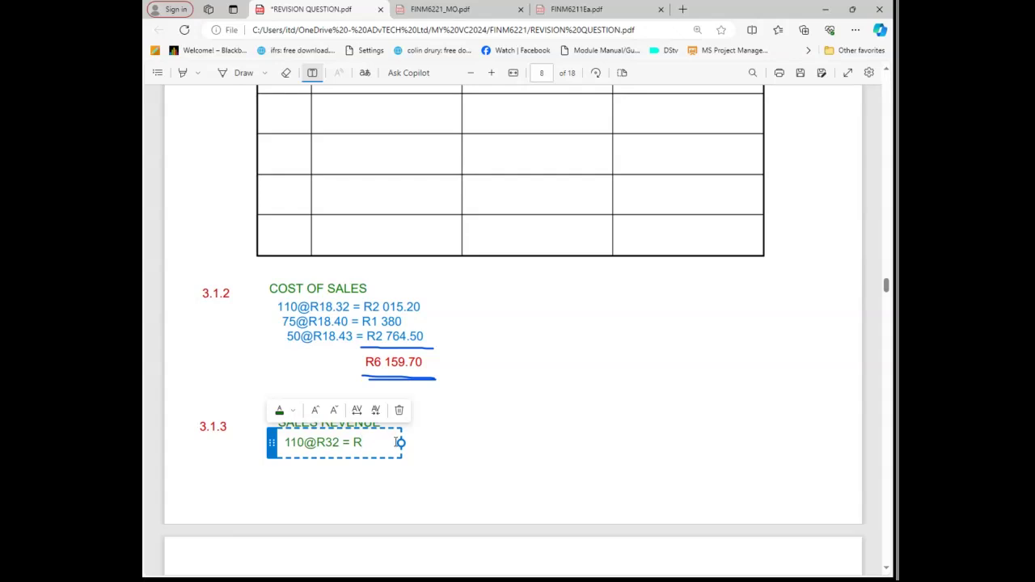
{"action": "left_click", "coordinate": [287, 412]}
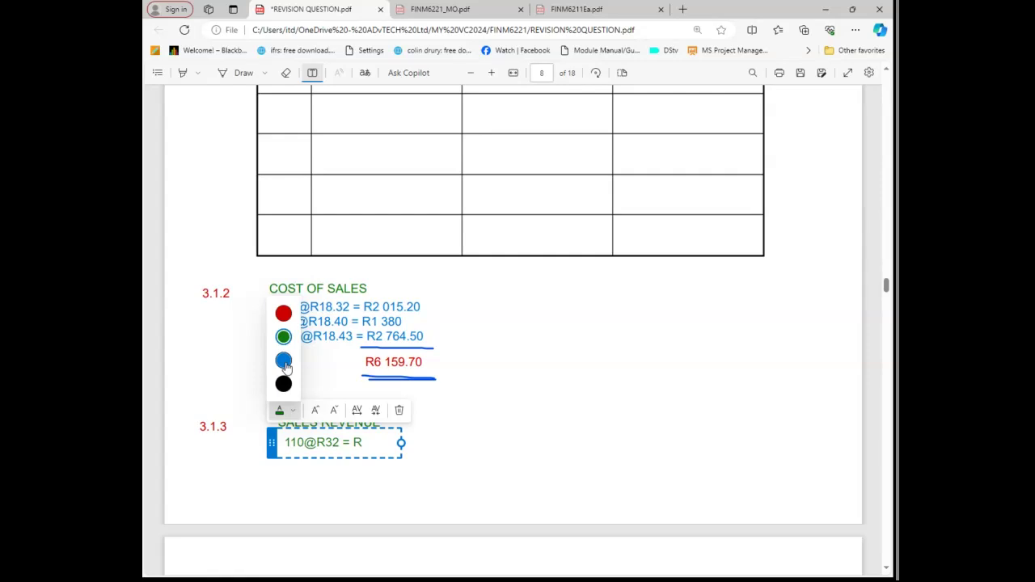
{"action": "left_click", "coordinate": [284, 363]}
{"action": "left_click", "coordinate": [379, 444]}
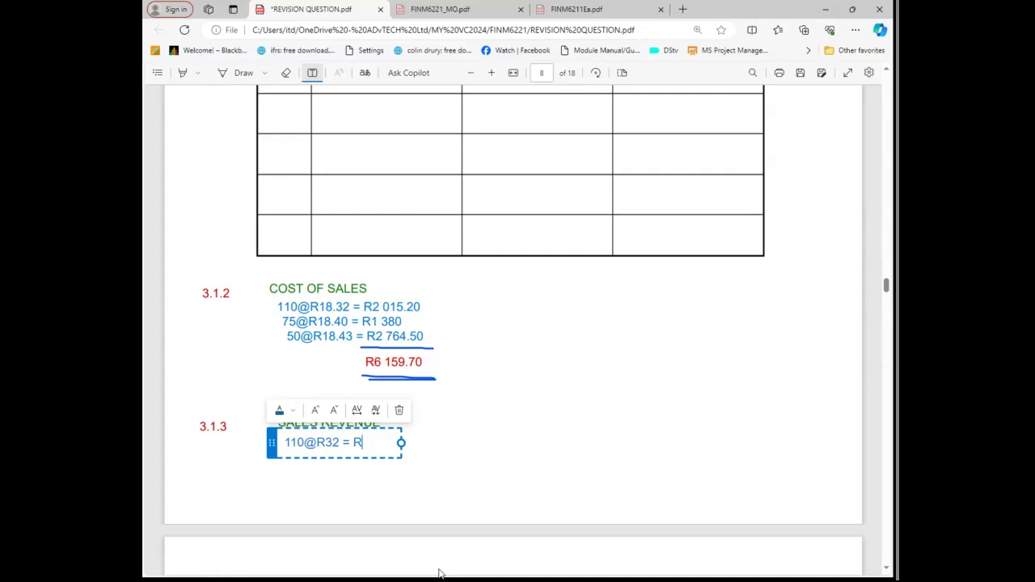
{"action": "type", "text": "3 "}
{"action": "type", "text": "520"}
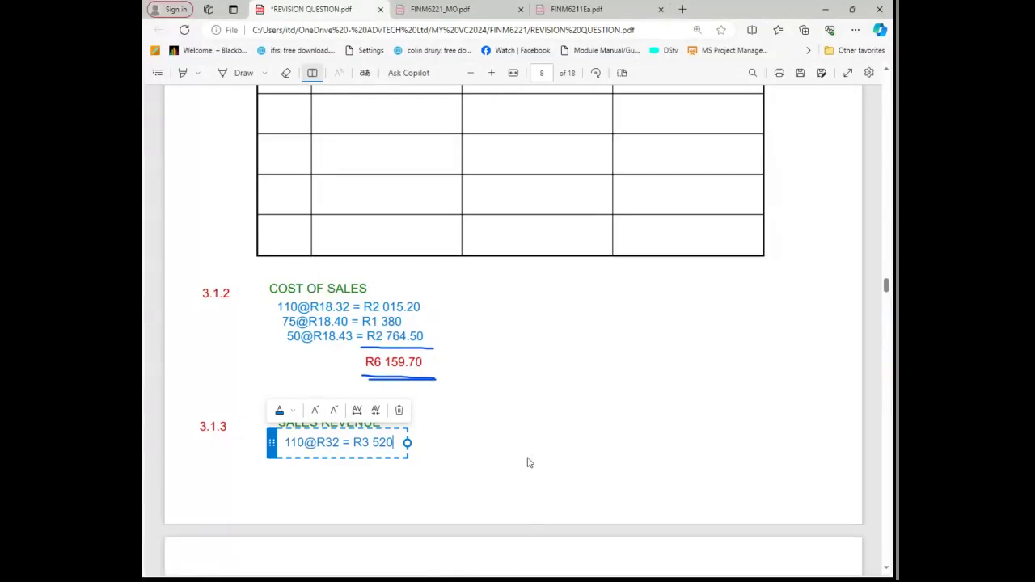
{"action": "scroll", "coordinate": [520, 461], "scroll_direction": "up", "scroll_amount": 3}
{"action": "scroll", "coordinate": [520, 460], "scroll_direction": "up", "scroll_amount": 2}
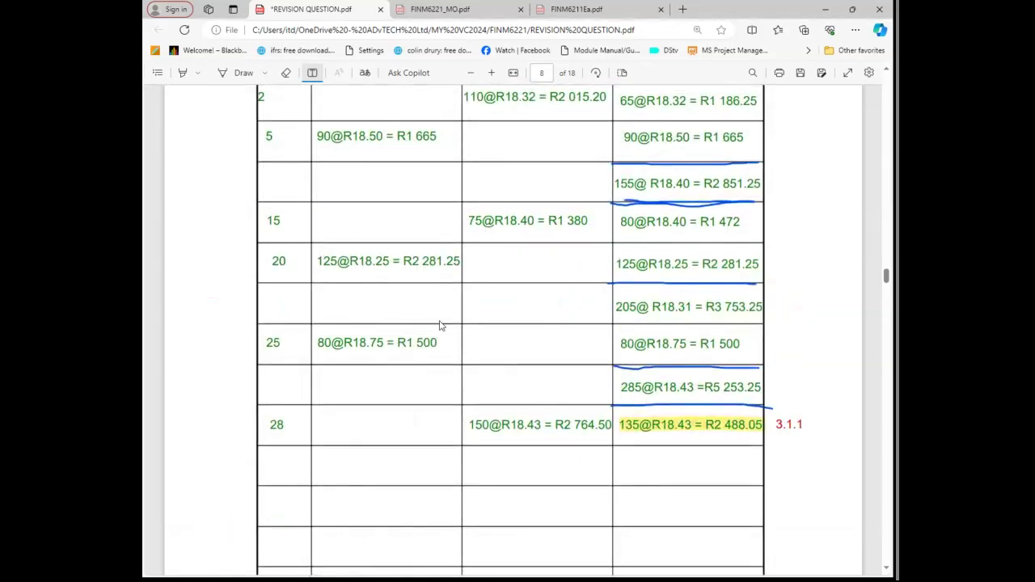
{"action": "scroll", "coordinate": [440, 324], "scroll_direction": "down", "scroll_amount": 3}
{"action": "scroll", "coordinate": [440, 323], "scroll_direction": "down", "scroll_amount": 2}
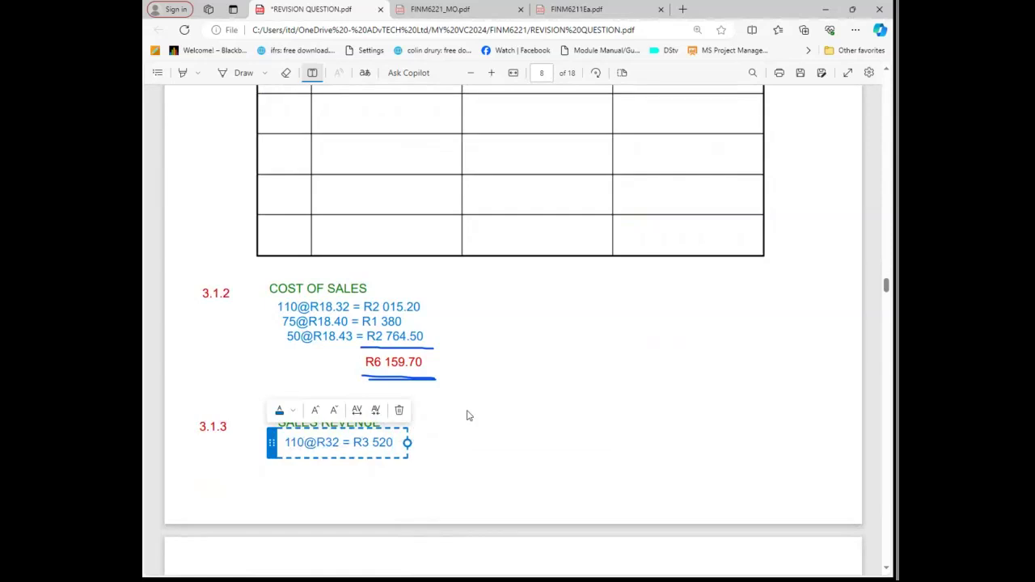
{"action": "key", "text": "Return"}
{"action": "type", "text": "75@R"}
{"action": "scroll", "coordinate": [655, 316], "scroll_direction": "up", "scroll_amount": 3}
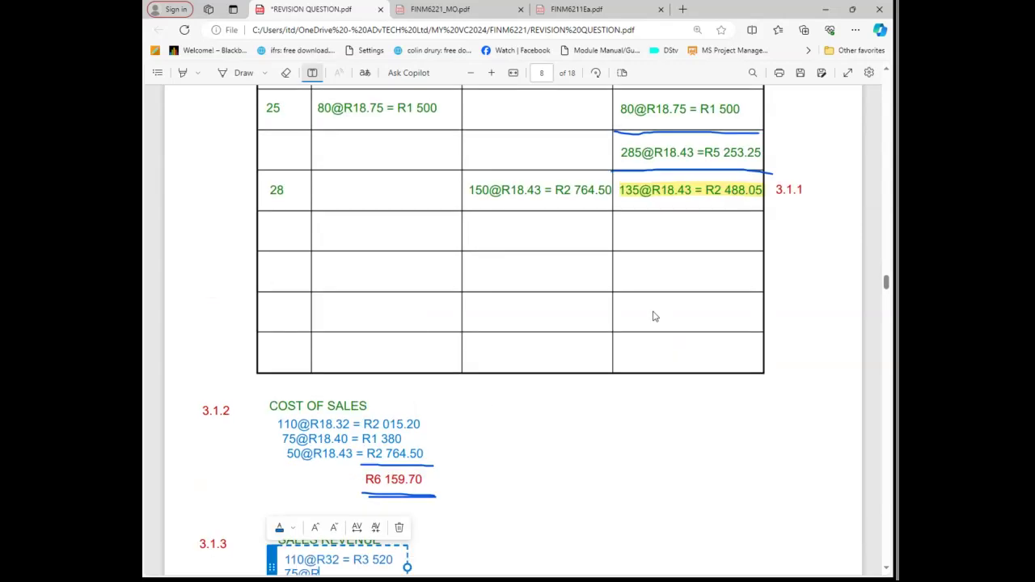
{"action": "scroll", "coordinate": [652, 316], "scroll_direction": "up", "scroll_amount": 2}
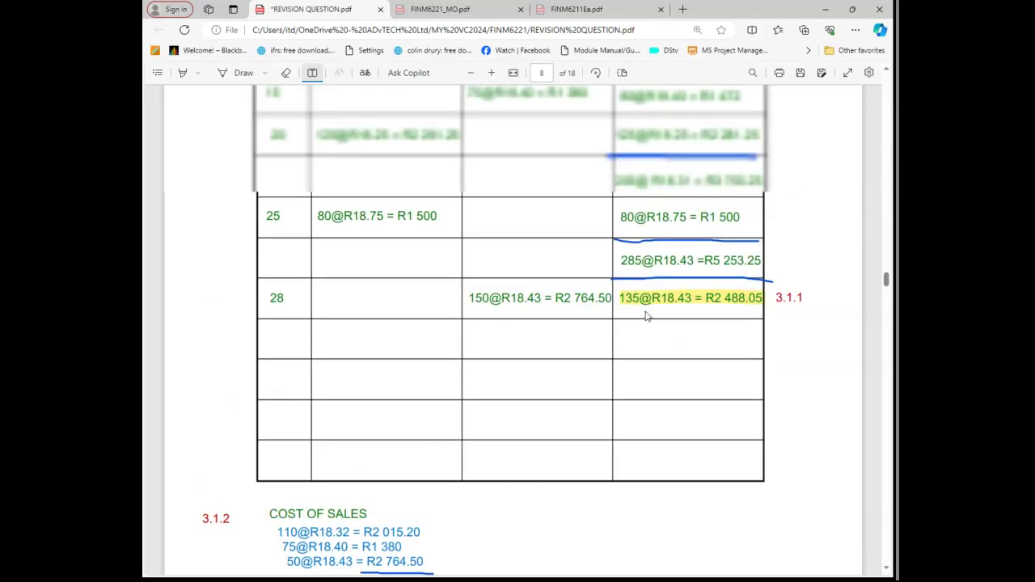
{"action": "scroll", "coordinate": [647, 316], "scroll_direction": "up", "scroll_amount": 5}
{"action": "scroll", "coordinate": [599, 303], "scroll_direction": "up", "scroll_amount": 3}
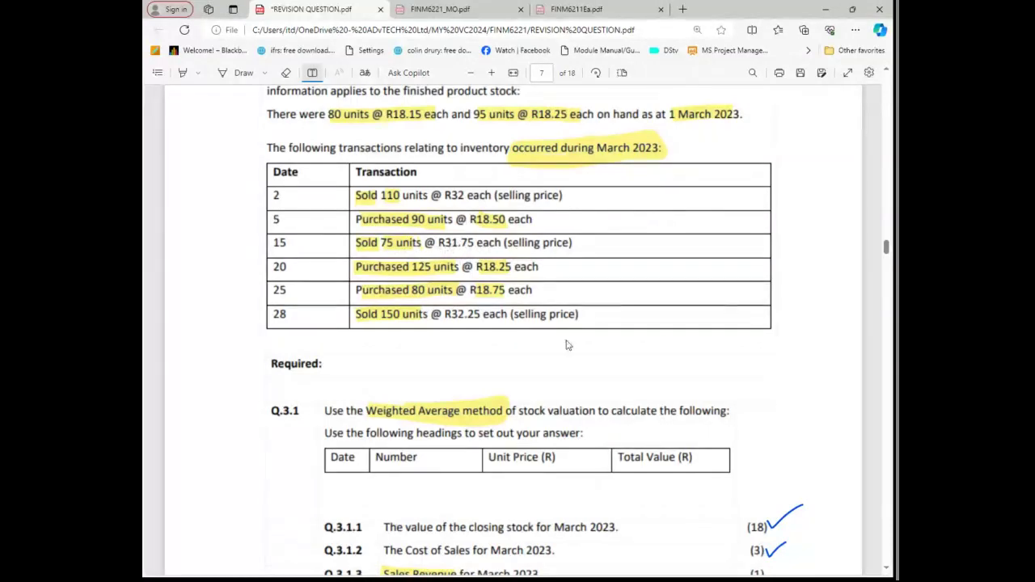
{"action": "scroll", "coordinate": [566, 345], "scroll_direction": "down", "scroll_amount": 4}
{"action": "scroll", "coordinate": [562, 337], "scroll_direction": "down", "scroll_amount": 10}
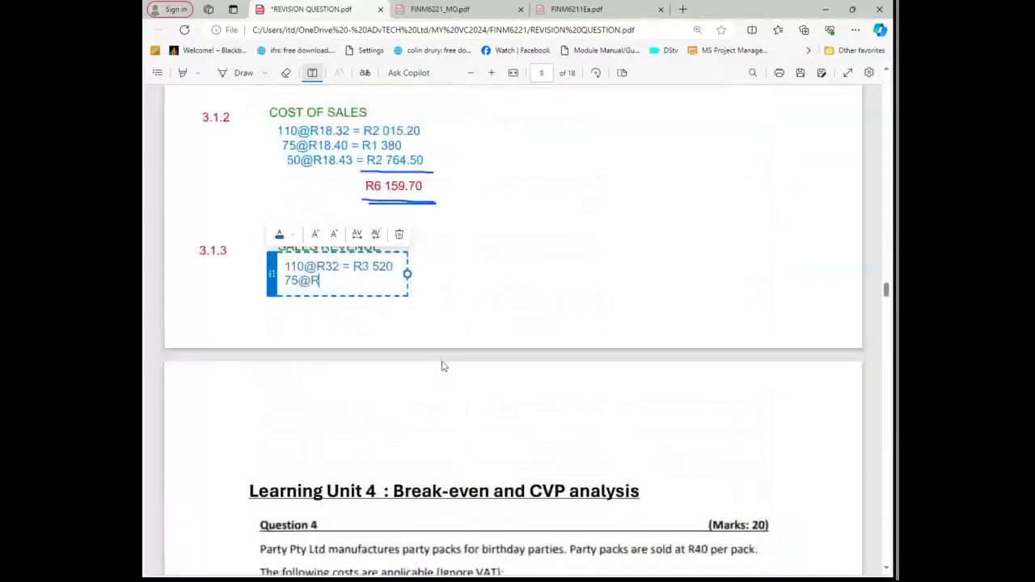
{"action": "type", "text": "31.75 ="}
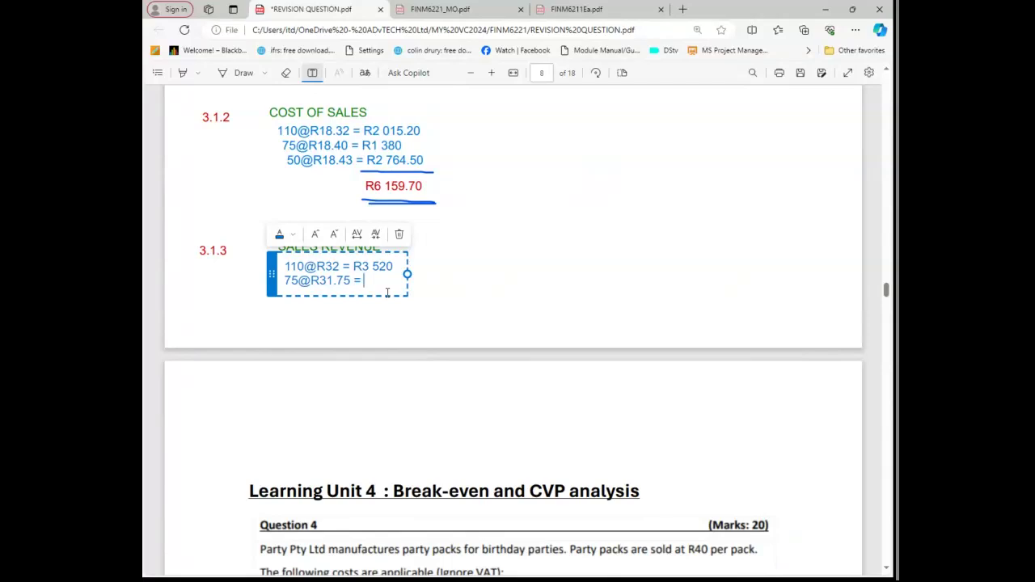
{"action": "type", "text": " R"}
{"action": "left_click", "coordinate": [343, 266]}
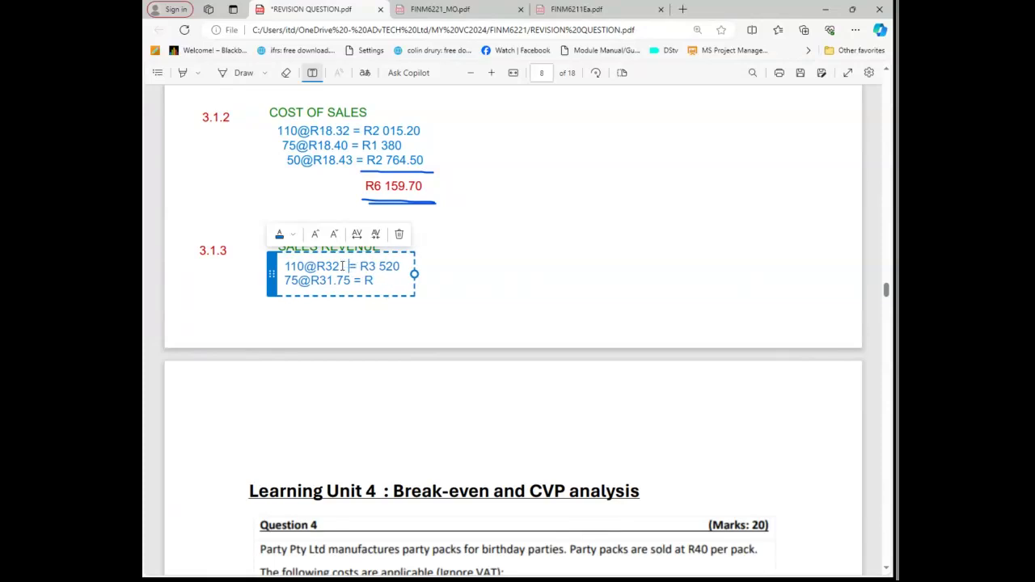
{"action": "left_click", "coordinate": [376, 280]}
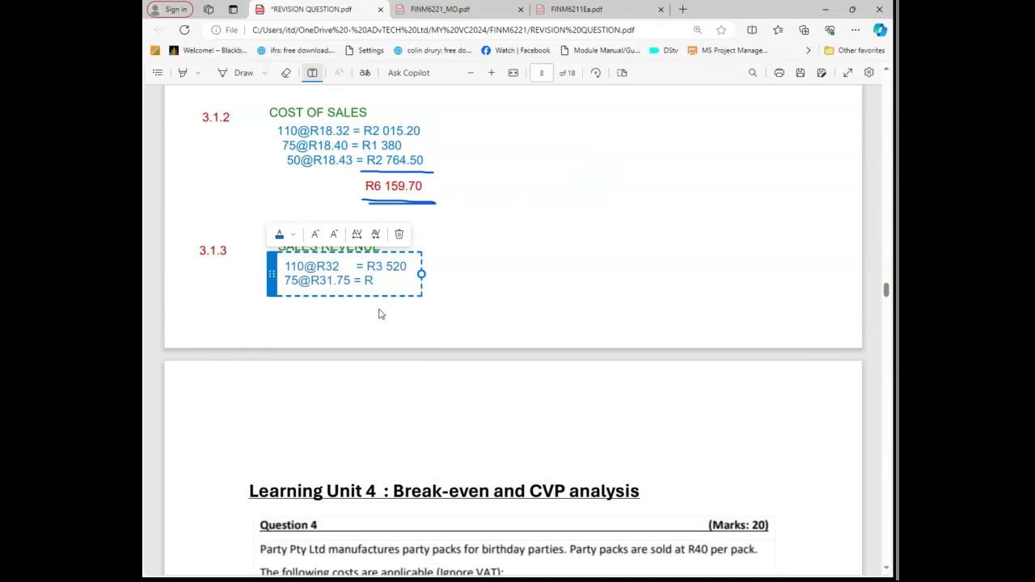
{"action": "type", "text": "2 "}
{"action": "type", "text": "343"}
{"action": "type", "text": ".75"}
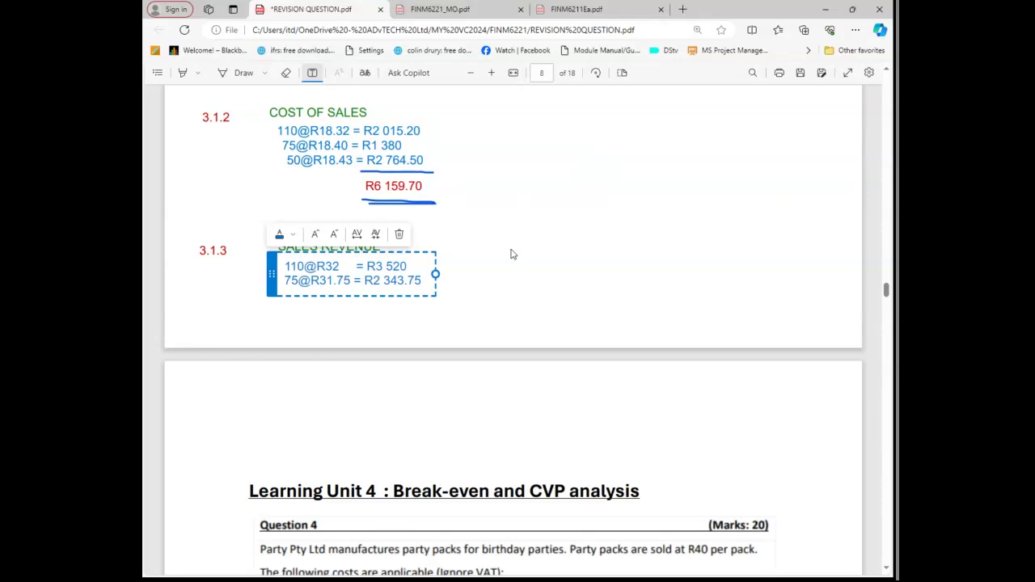
{"action": "scroll", "coordinate": [510, 254], "scroll_direction": "up", "scroll_amount": 1}
{"action": "scroll", "coordinate": [510, 254], "scroll_direction": "up", "scroll_amount": 2}
{"action": "scroll", "coordinate": [510, 253], "scroll_direction": "up", "scroll_amount": 2}
{"action": "scroll", "coordinate": [510, 254], "scroll_direction": "up", "scroll_amount": 1}
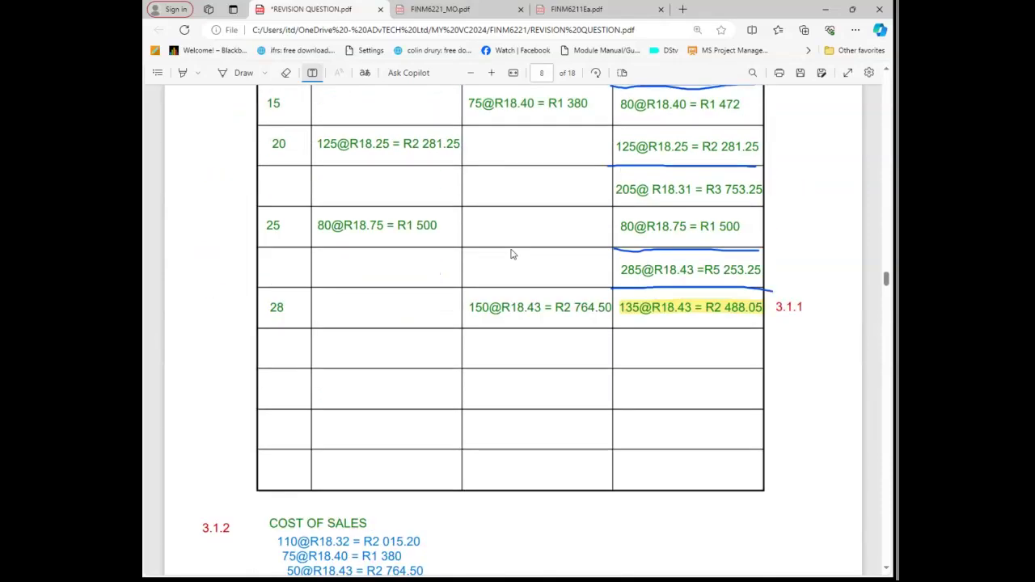
{"action": "scroll", "coordinate": [511, 254], "scroll_direction": "up", "scroll_amount": 1}
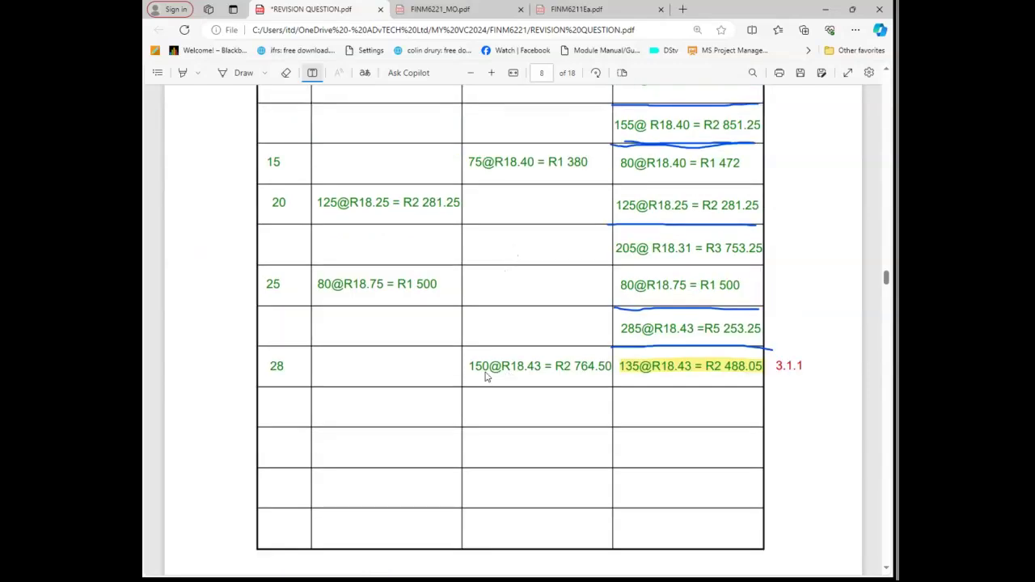
{"action": "scroll", "coordinate": [485, 376], "scroll_direction": "down", "scroll_amount": 7}
{"action": "key", "text": "Return"}
{"action": "type", "text": "150"}
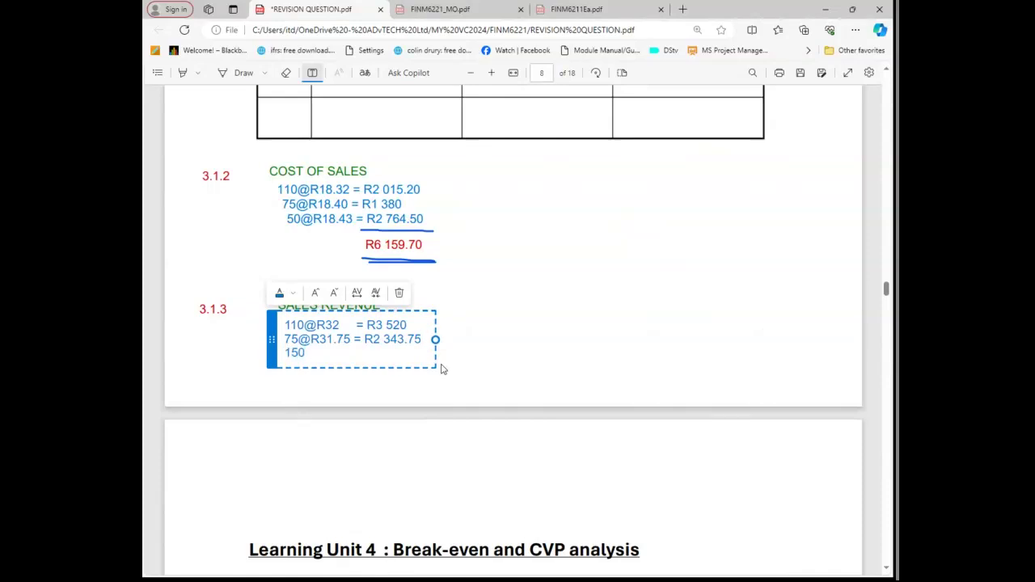
{"action": "type", "text": "@"}
{"action": "type", "text": "R"}
{"action": "type", "text": "3"}
{"action": "type", "text": "2."}
{"action": "type", "text": "75"}
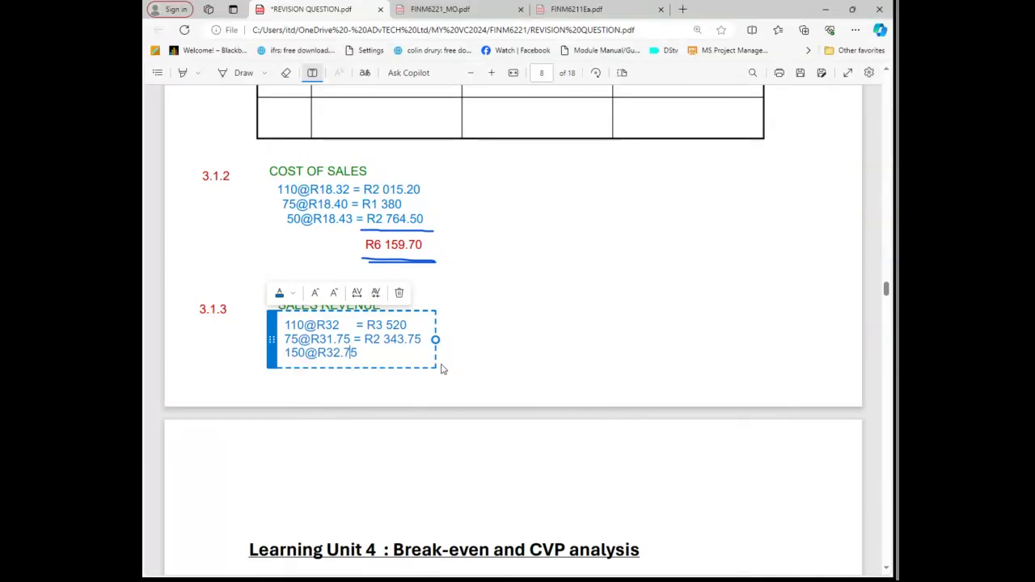
{"action": "type", "text": "2"}
{"action": "key", "text": "BackSpace"}
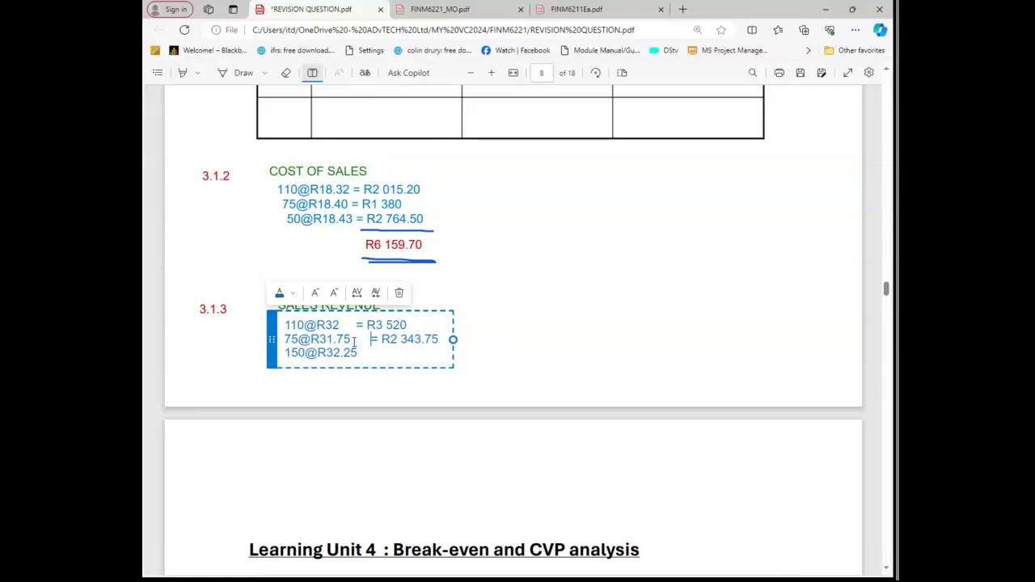
Step: Complete it with '= R4 837.50' and pad spaces so all three equals signs align
{"action": "left_click", "coordinate": [357, 325]}
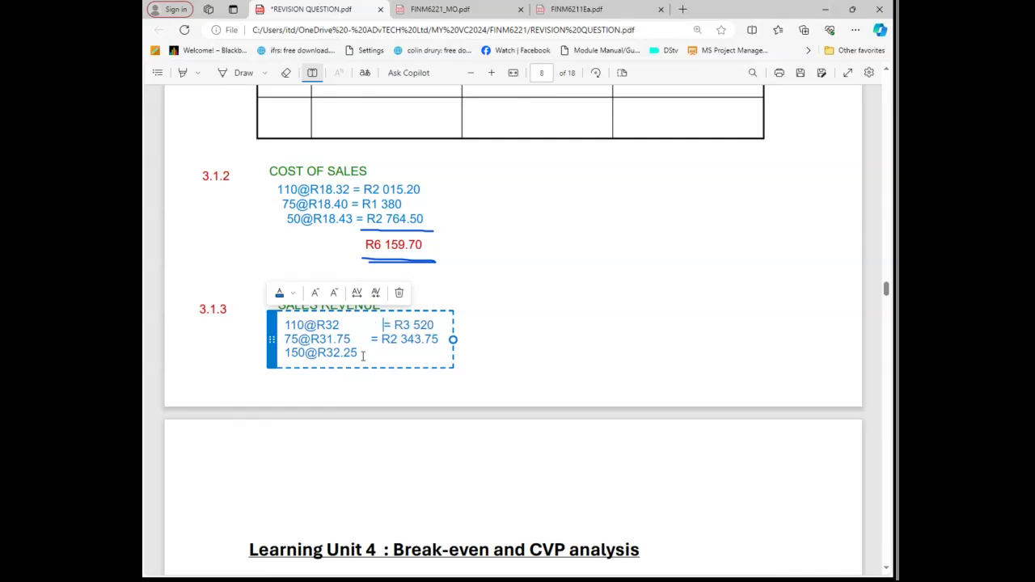
{"action": "left_click", "coordinate": [365, 356]}
{"action": "type", "text": "= "}
{"action": "type", "text": "R"}
{"action": "type", "text": "4 "}
{"action": "type", "text": "837.50"}
{"action": "left_click", "coordinate": [365, 340]}
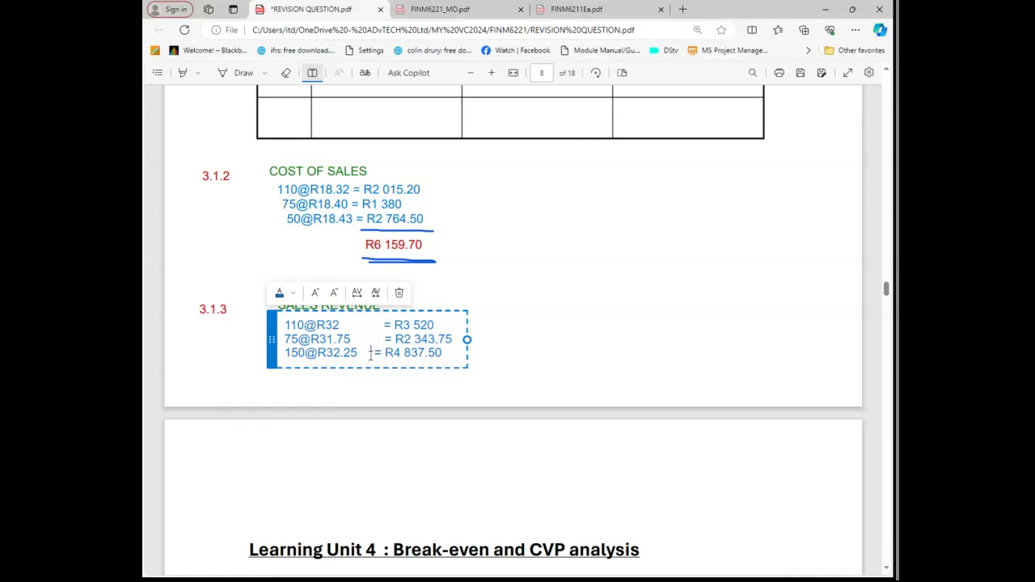
{"action": "left_click", "coordinate": [370, 355]}
Step: Draw a freehand line under '= R4 837.50' to close the sales revenue list
{"action": "left_click", "coordinate": [520, 294]}
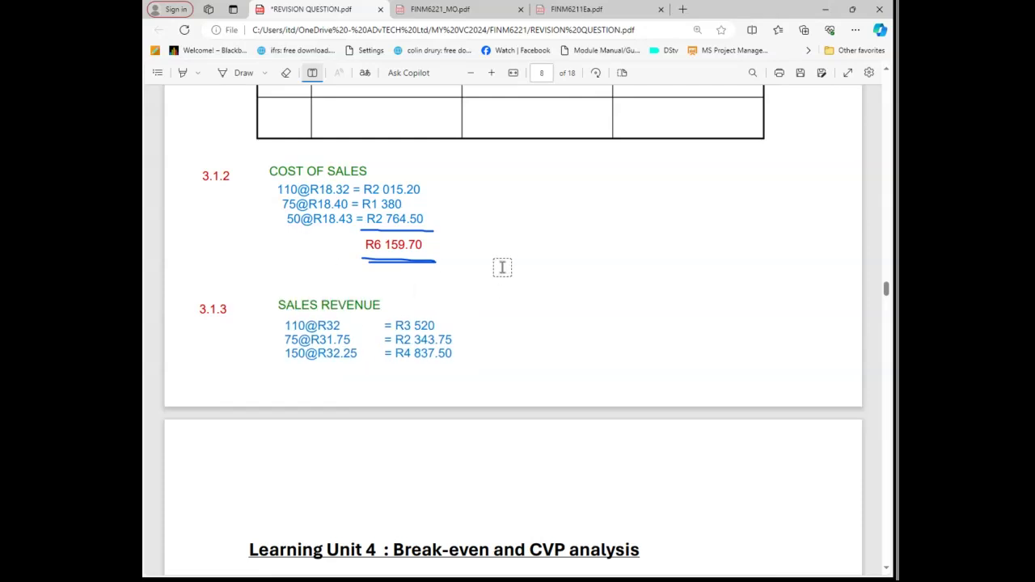
{"action": "scroll", "coordinate": [483, 268], "scroll_direction": "up", "scroll_amount": 2}
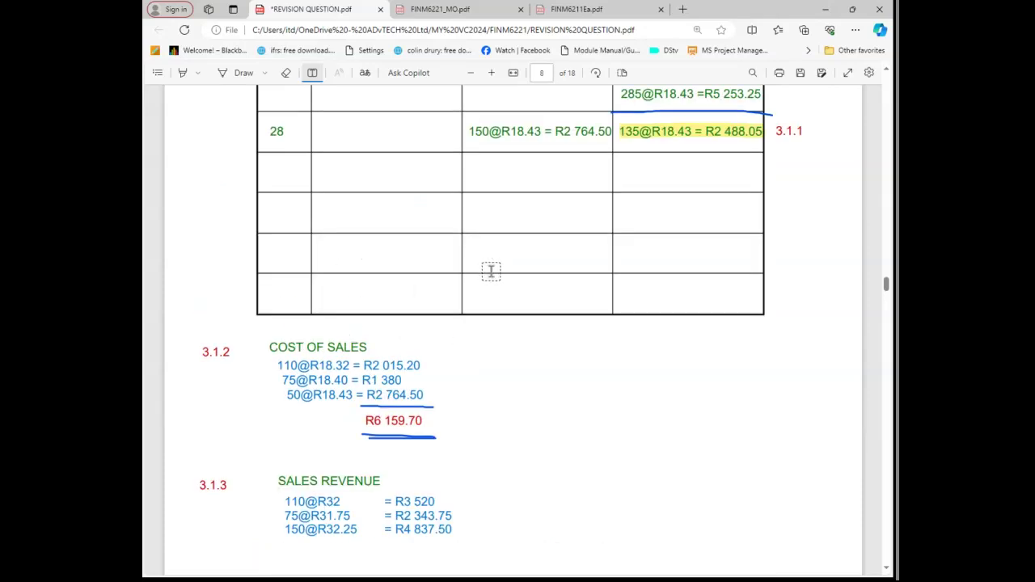
{"action": "scroll", "coordinate": [491, 270], "scroll_direction": "down", "scroll_amount": 3}
{"action": "left_click", "coordinate": [241, 73]}
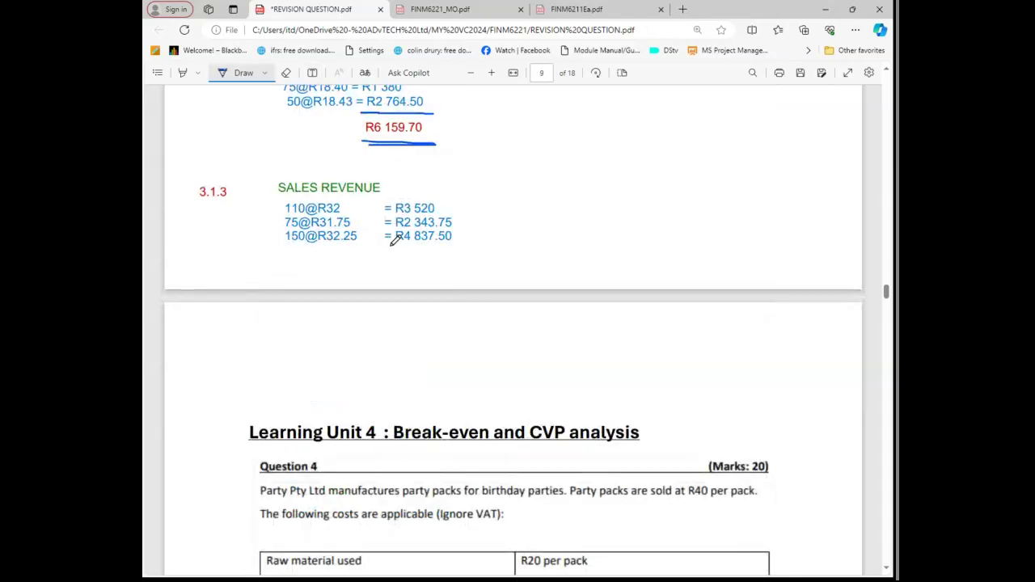
{"action": "left_click_drag", "start_coordinate": [378, 243], "coordinate": [467, 244]}
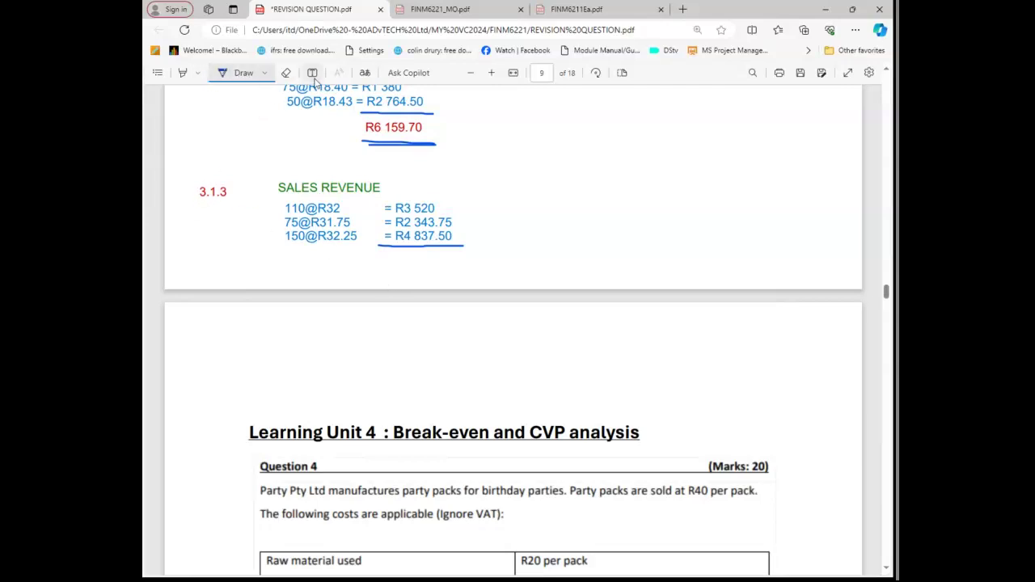
{"action": "left_click", "coordinate": [312, 73]}
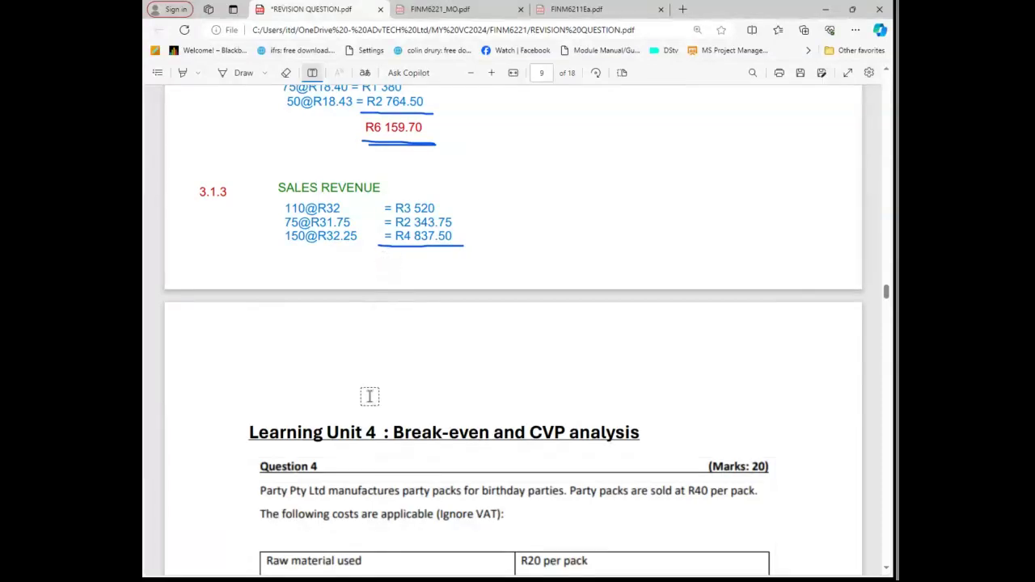
{"action": "scroll", "coordinate": [367, 397], "scroll_direction": "up", "scroll_amount": 1}
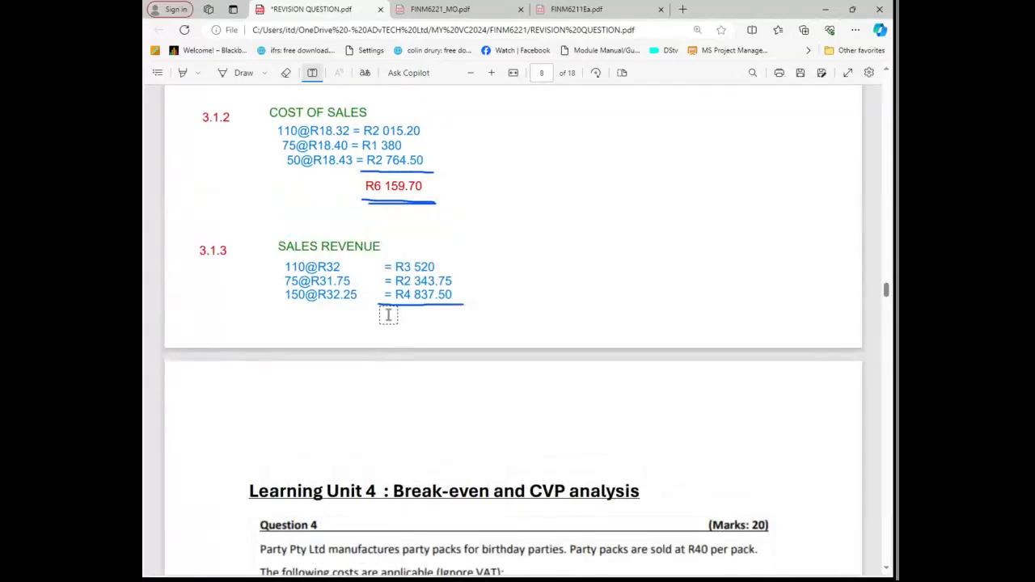
Step: Type the total 'R10 701.25' below the list in red
{"action": "left_click", "coordinate": [388, 314]}
{"action": "type", "text": "R10 701.25"}
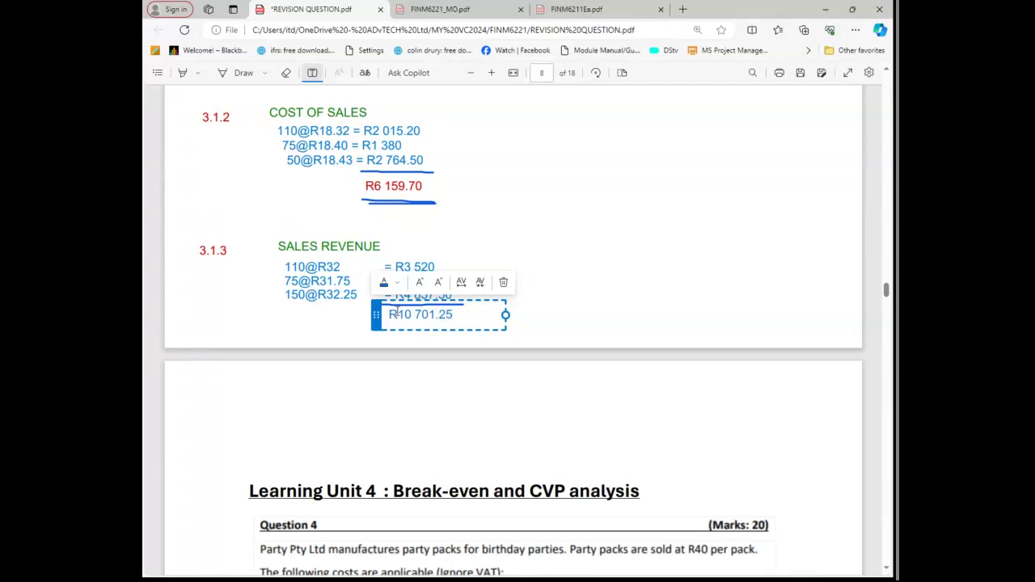
{"action": "left_click", "coordinate": [388, 282]}
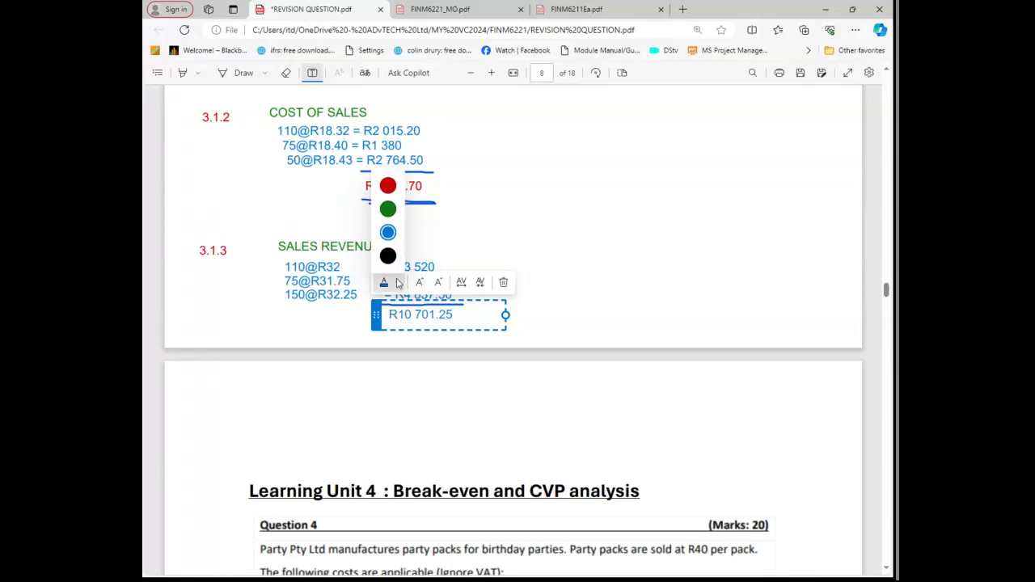
{"action": "left_click", "coordinate": [386, 186]}
{"action": "left_click", "coordinate": [635, 314]}
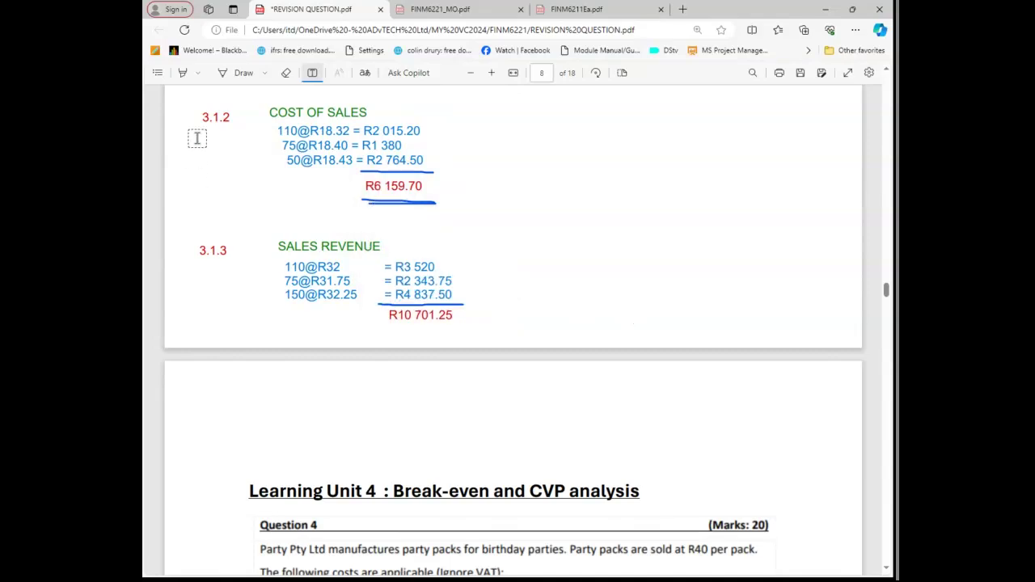
Step: Draw two lines under R10 701.25 as a double underline
{"action": "left_click", "coordinate": [239, 73]}
{"action": "left_click_drag", "start_coordinate": [387, 330], "coordinate": [473, 328]}
{"action": "left_click_drag", "start_coordinate": [394, 332], "coordinate": [473, 332]}
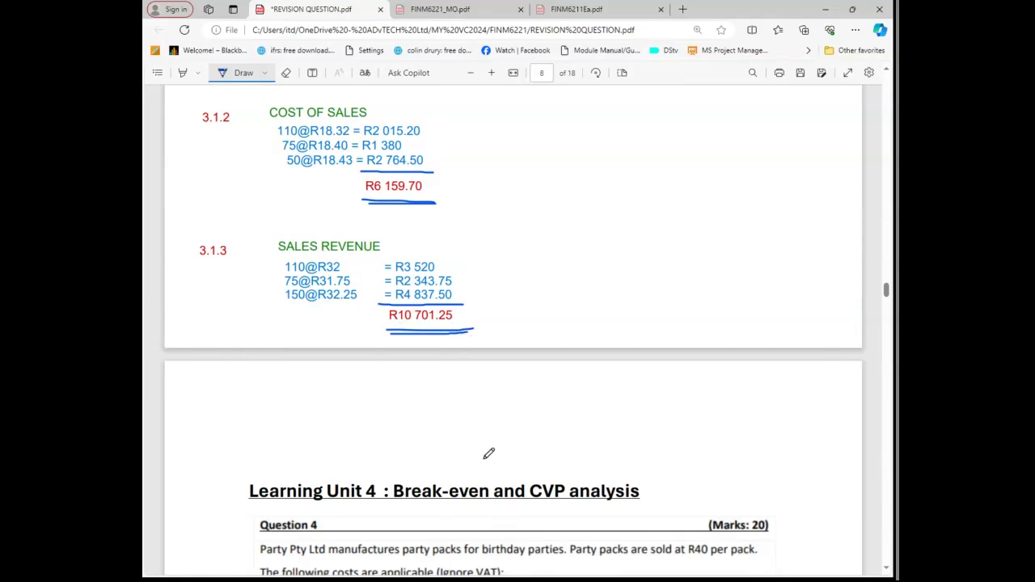